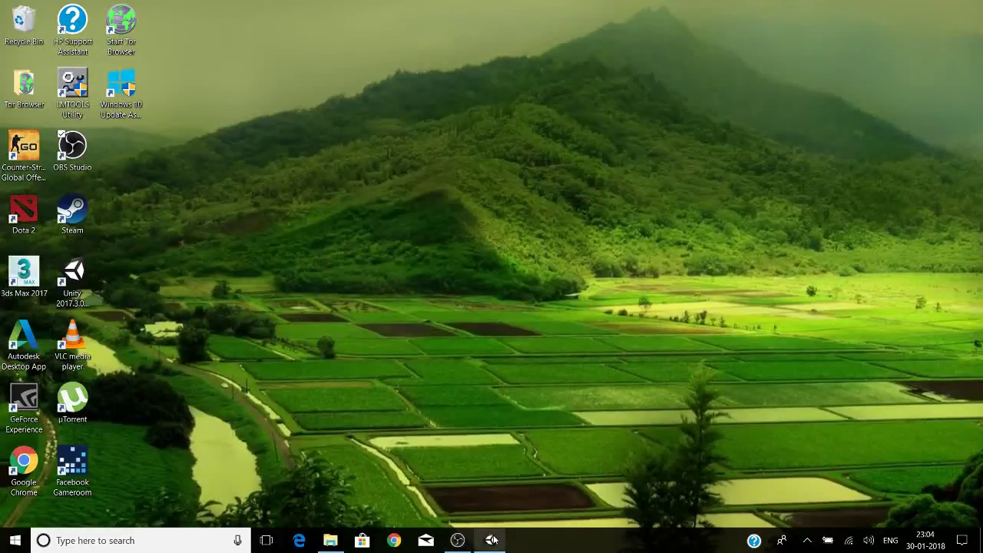
Step: Switch to Unity and try to build the Android APK as SphereMaze in the project's Build folder
click(490, 540)
click(11, 21)
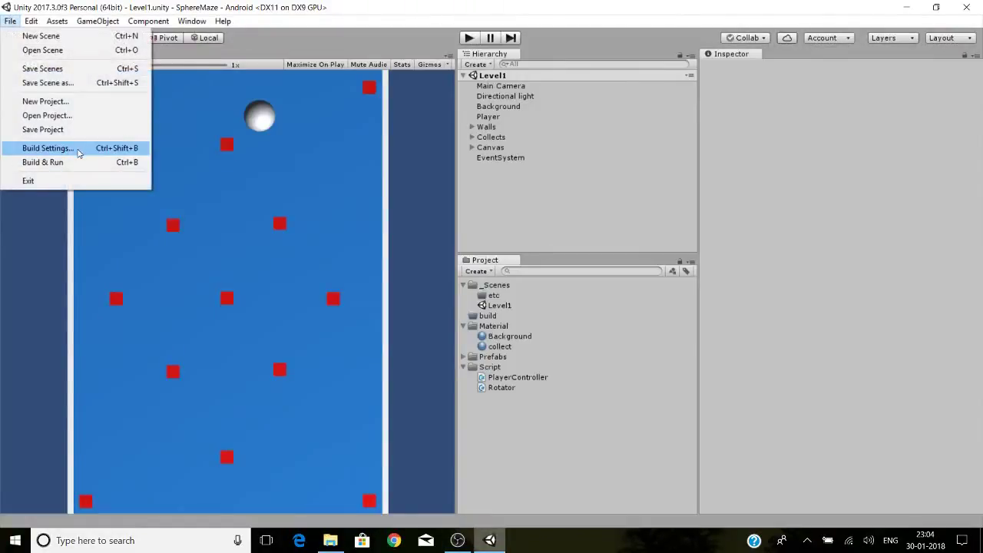
click(48, 148)
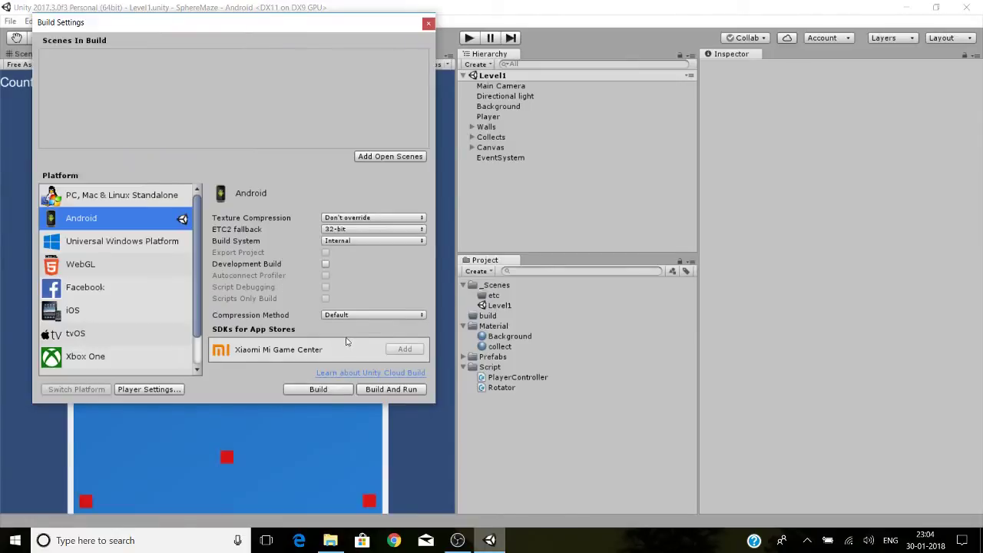
click(338, 389)
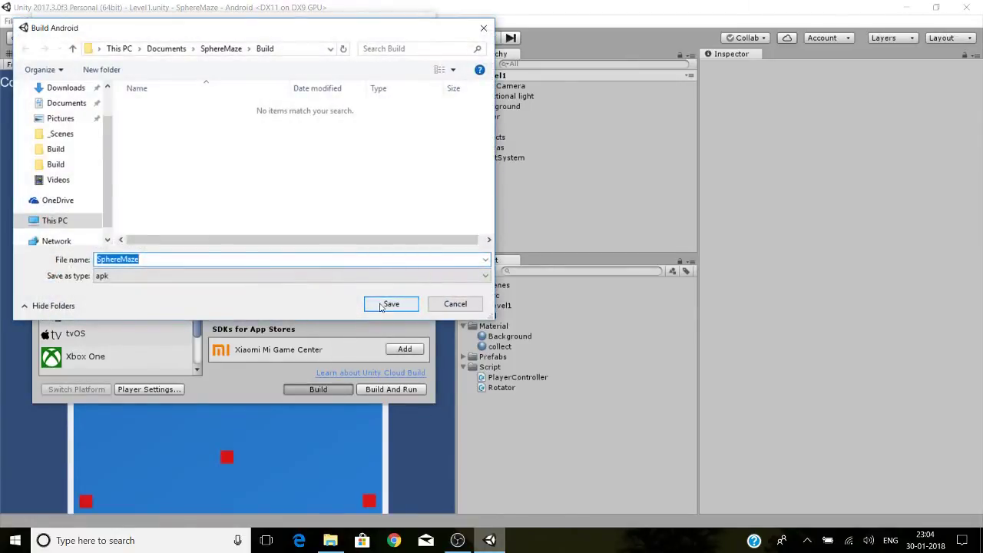
click(386, 303)
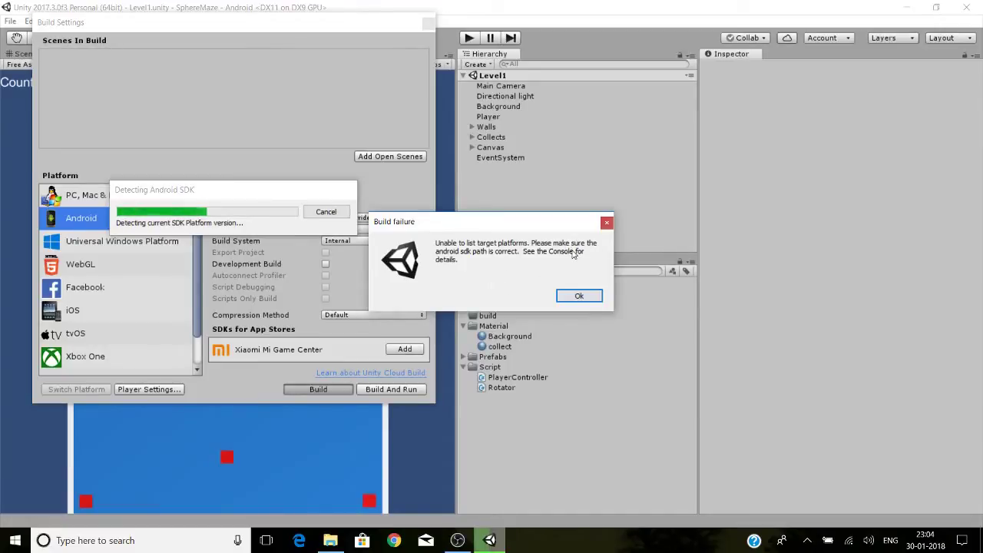
click(575, 295)
click(426, 26)
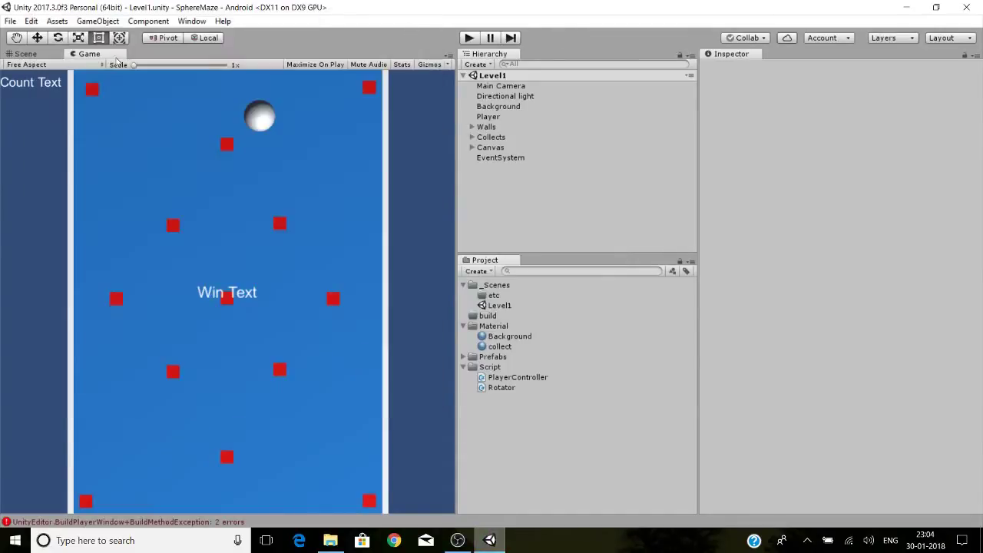
Step: Check the contents of the Android SDK root folder set in the External Tools preferences, keeping the current path
click(30, 21)
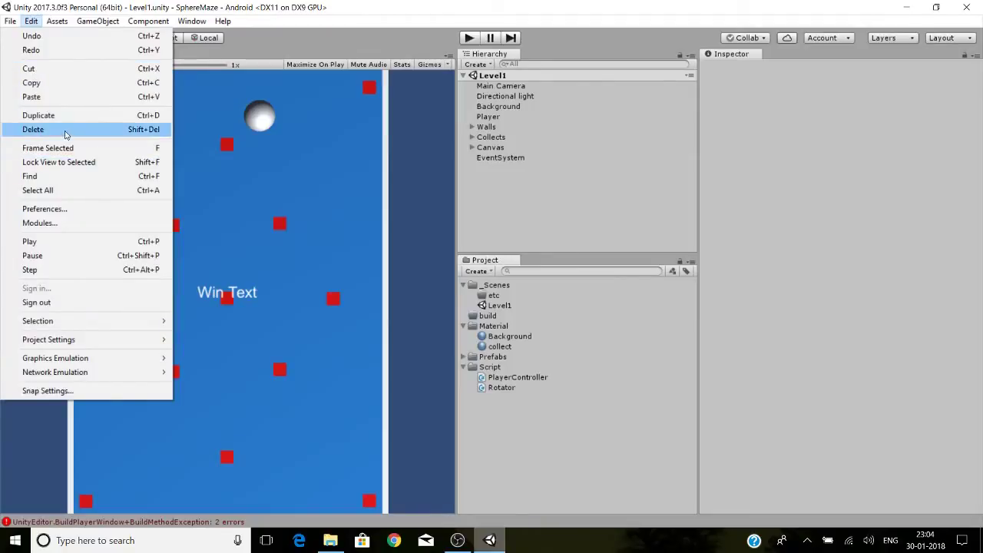
click(46, 209)
click(105, 120)
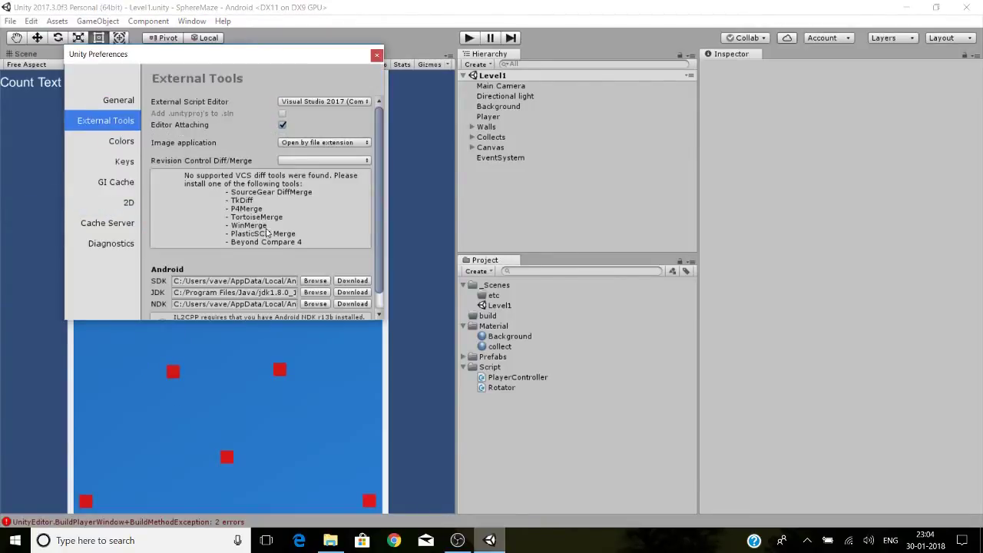
click(315, 281)
scroll(401, 188, down, 2)
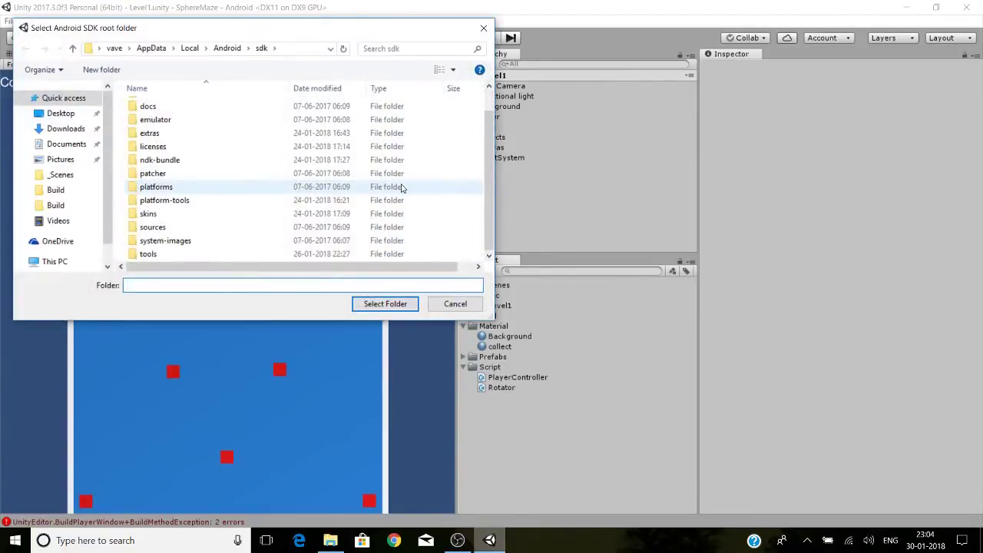
click(445, 304)
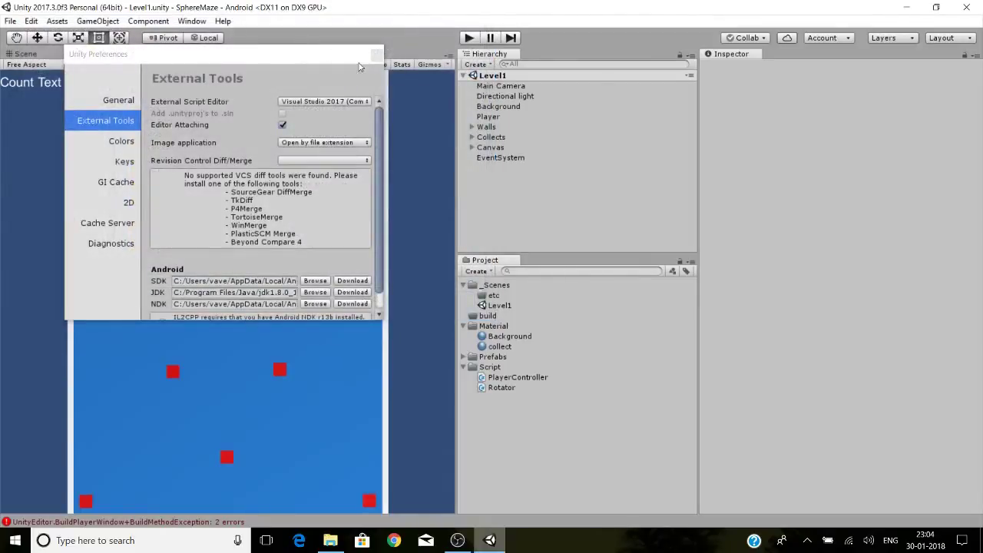
click(376, 56)
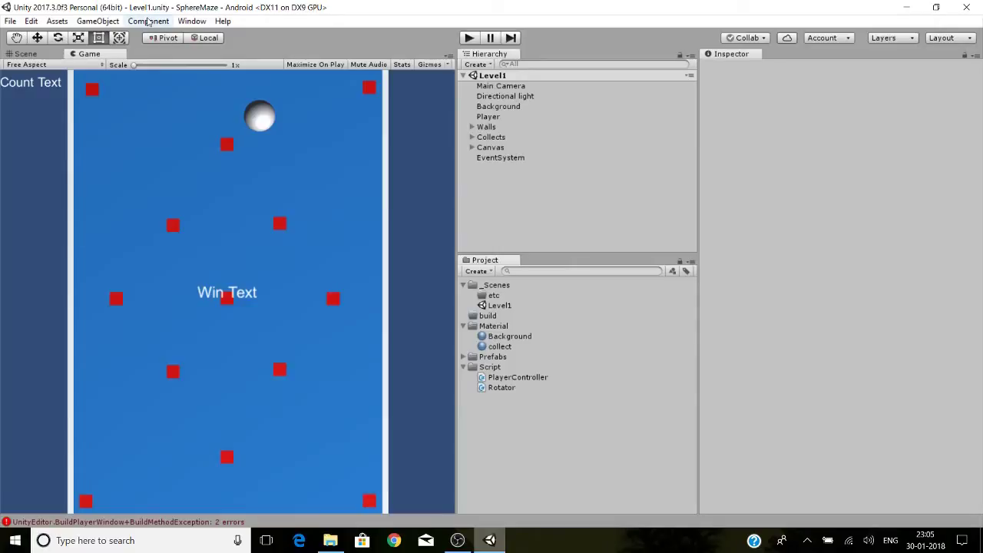
Step: Switch to File Explorer and locate the tools_r25.2.5-windows archive and the extracted tools folder in Downloads
click(330, 539)
click(196, 222)
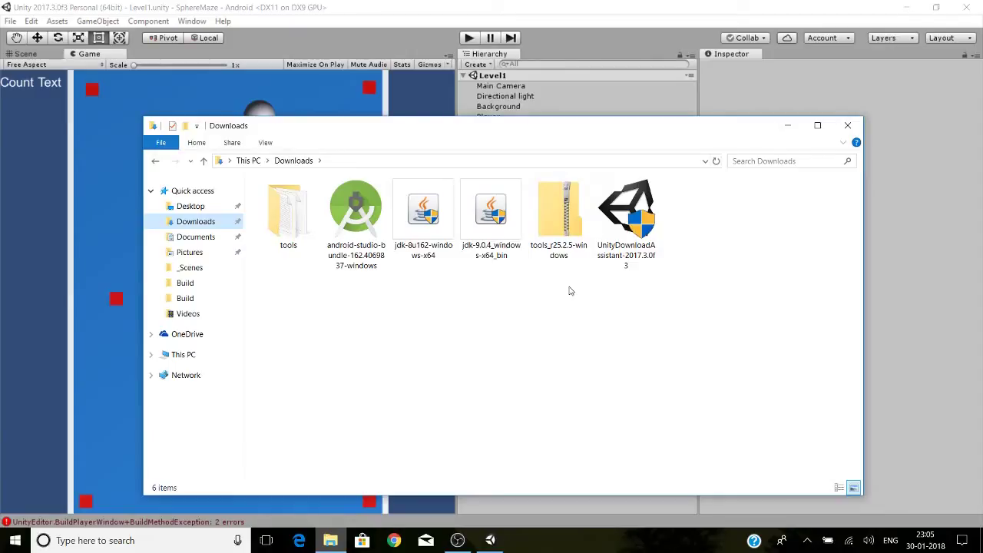
click(572, 220)
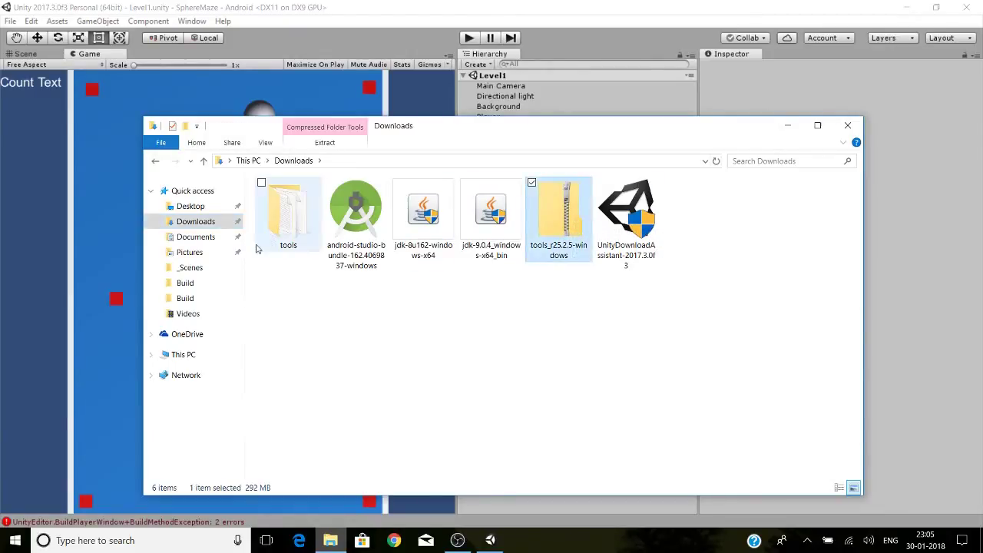
click(288, 236)
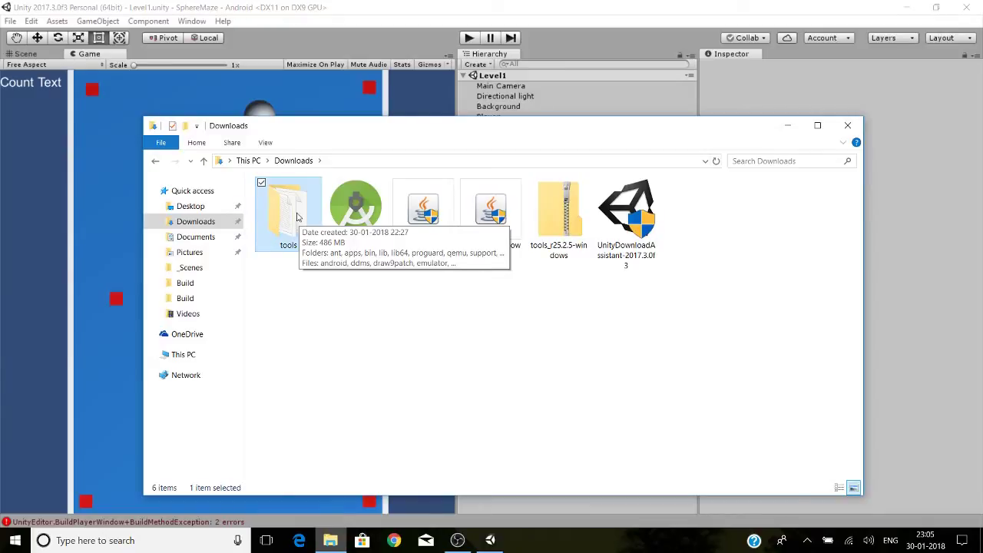
Step: Return to Unity and copy the full Android SDK path from the External Tools preferences
click(154, 11)
click(30, 21)
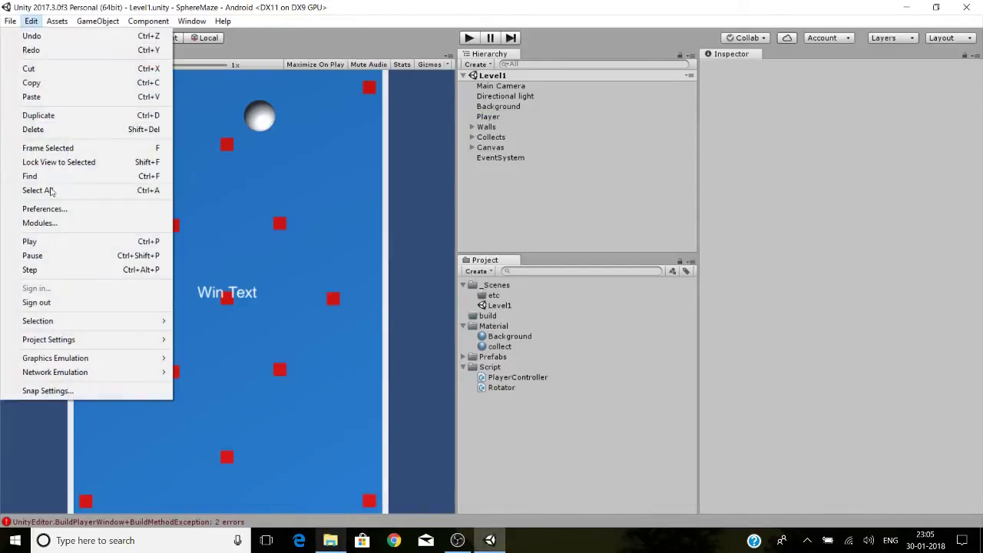
click(53, 221)
click(318, 12)
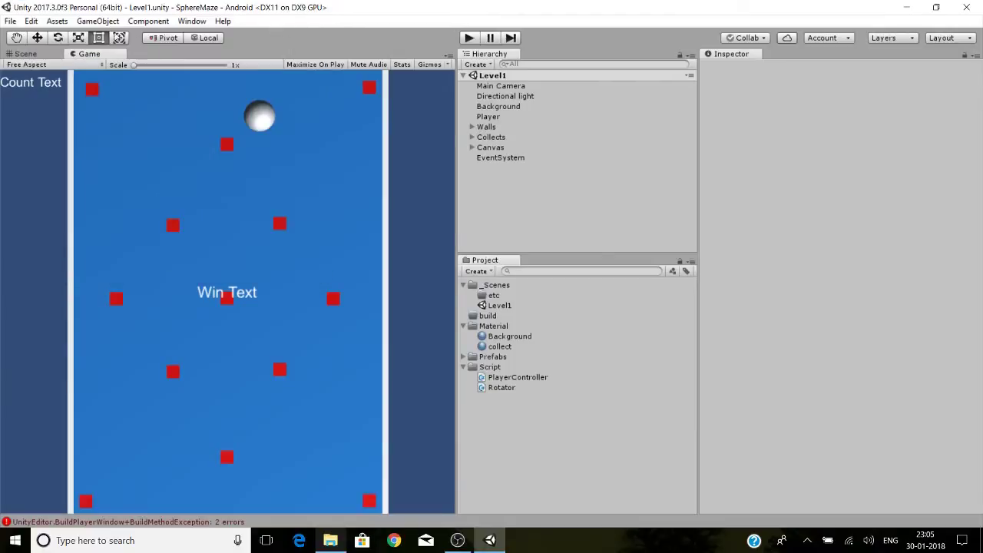
click(31, 21)
click(55, 209)
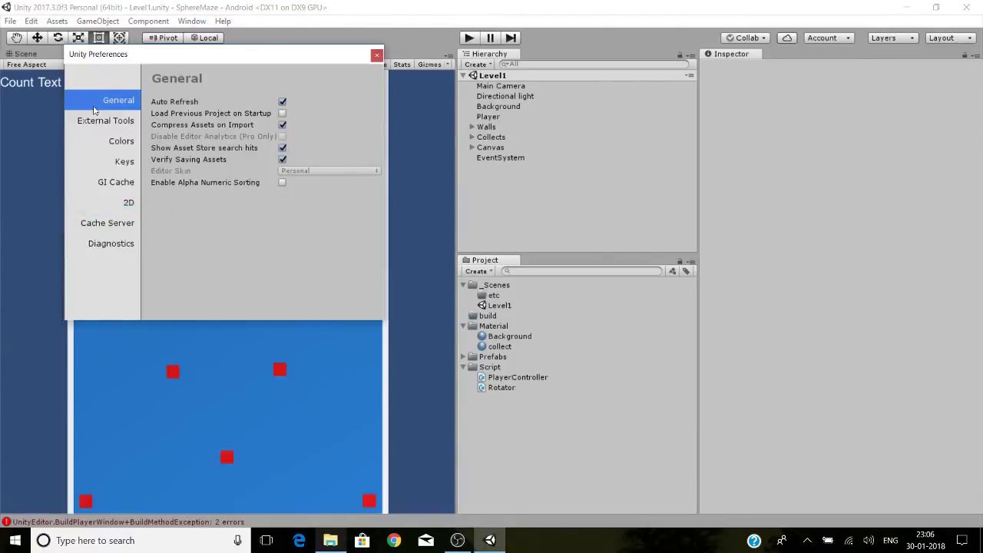
click(98, 120)
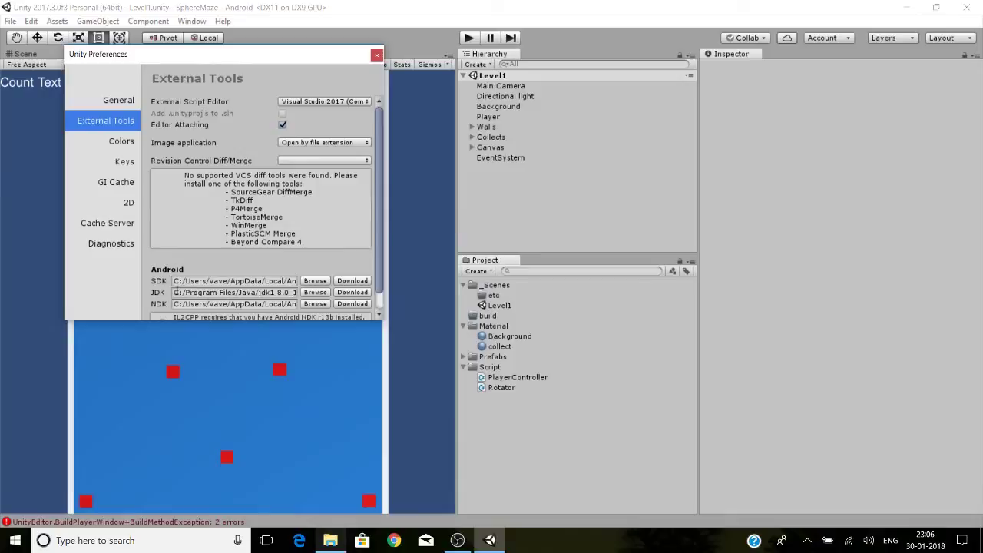
click(175, 282)
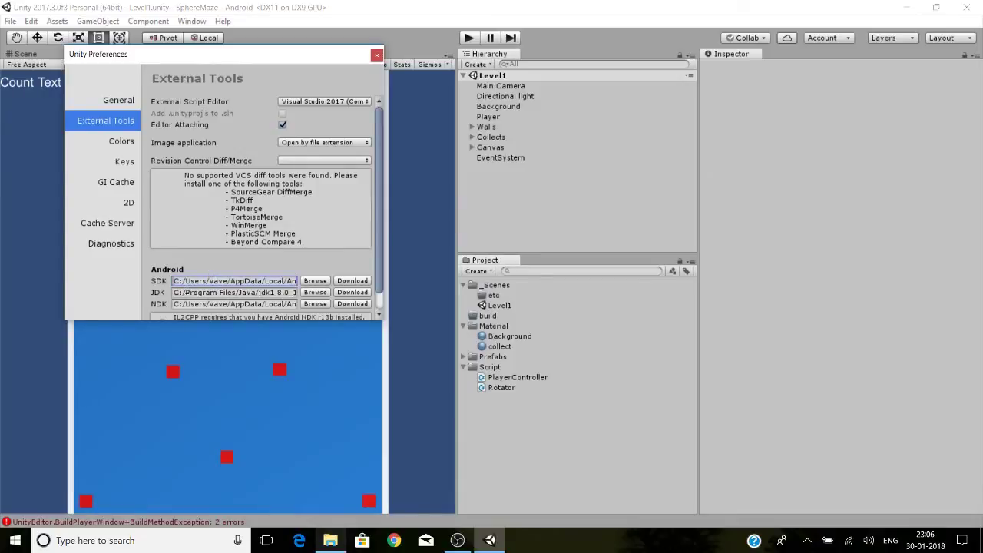
key(ctrl+a)
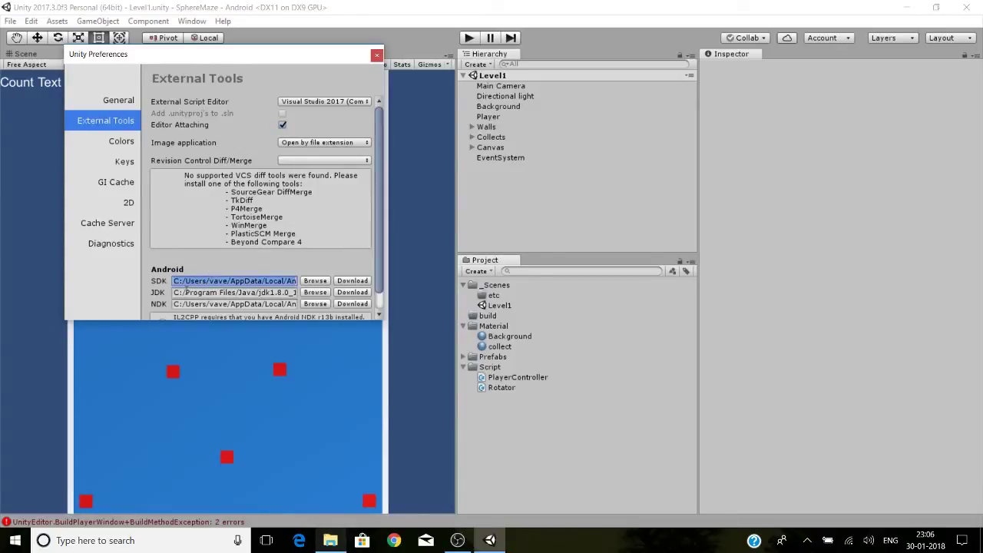
Step: Switch to File Explorer and open the Android sdk folder using the copied path
click(331, 540)
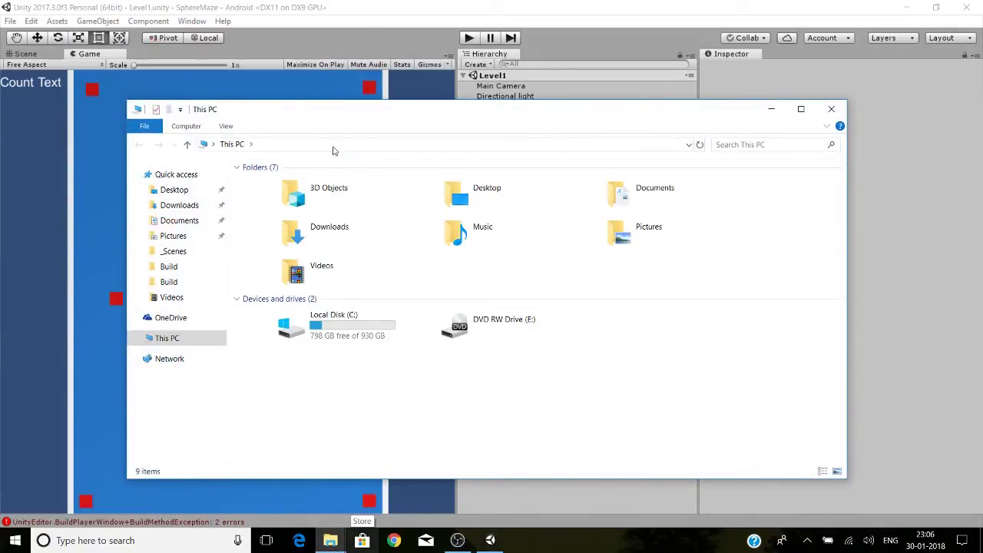
click(333, 146)
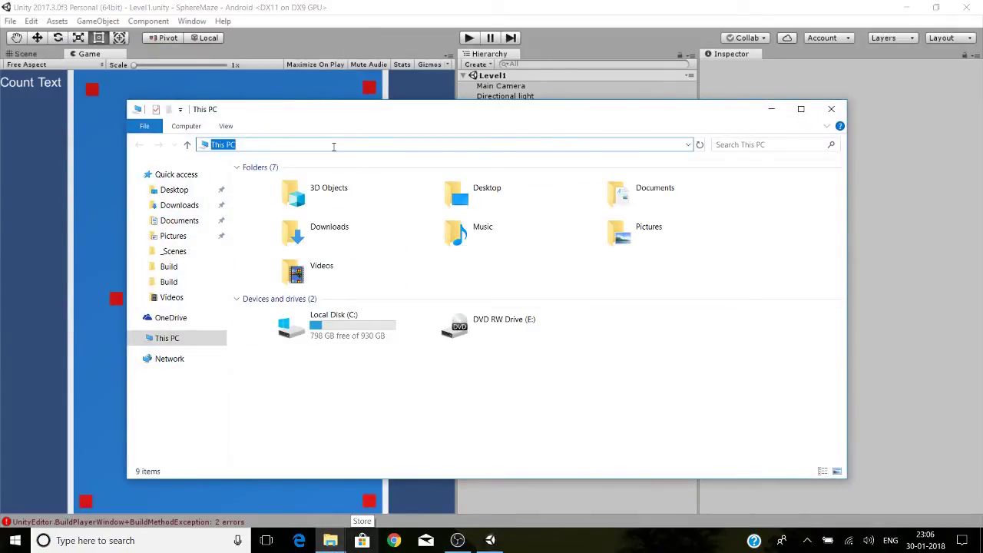
text(C:/Users/vave/AppData/Local/Android/sdk)
key(Return)
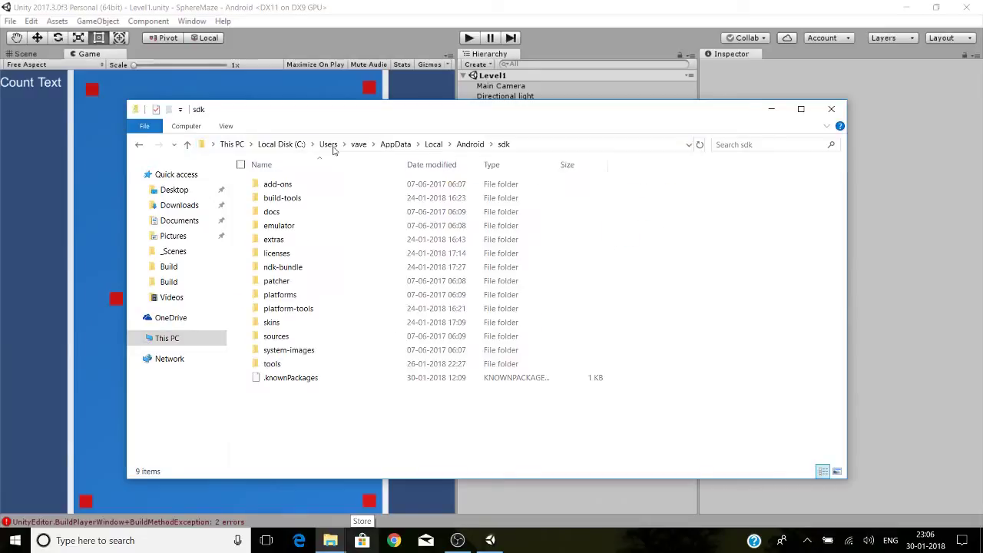
Step: Rename the tools folder inside the sdk folder to tools_old
click(273, 364)
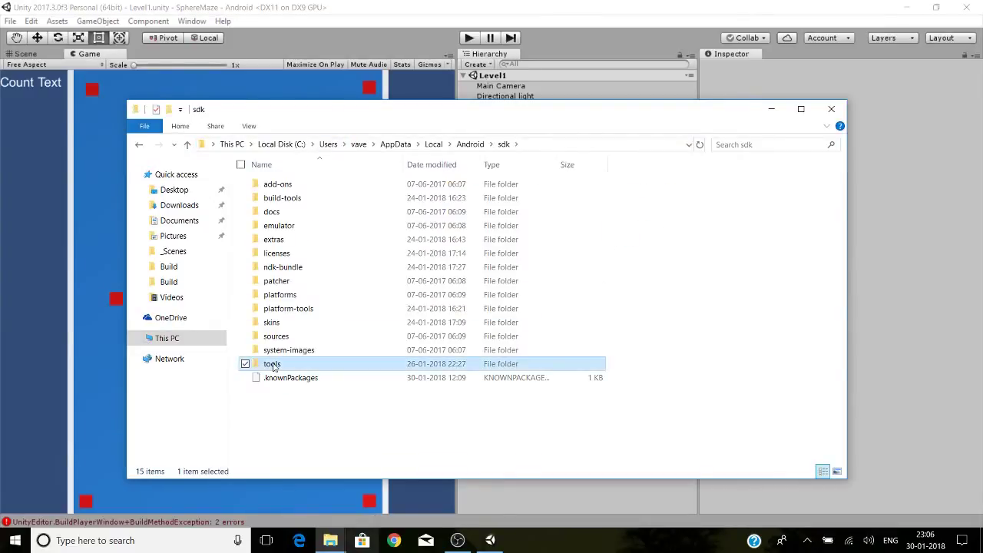
right_click(272, 365)
click(145, 333)
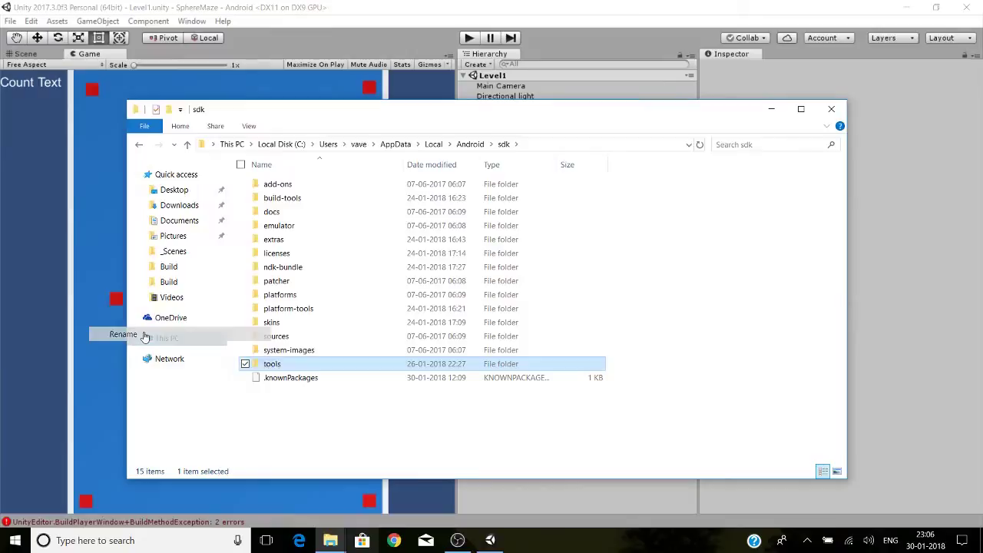
key(End)
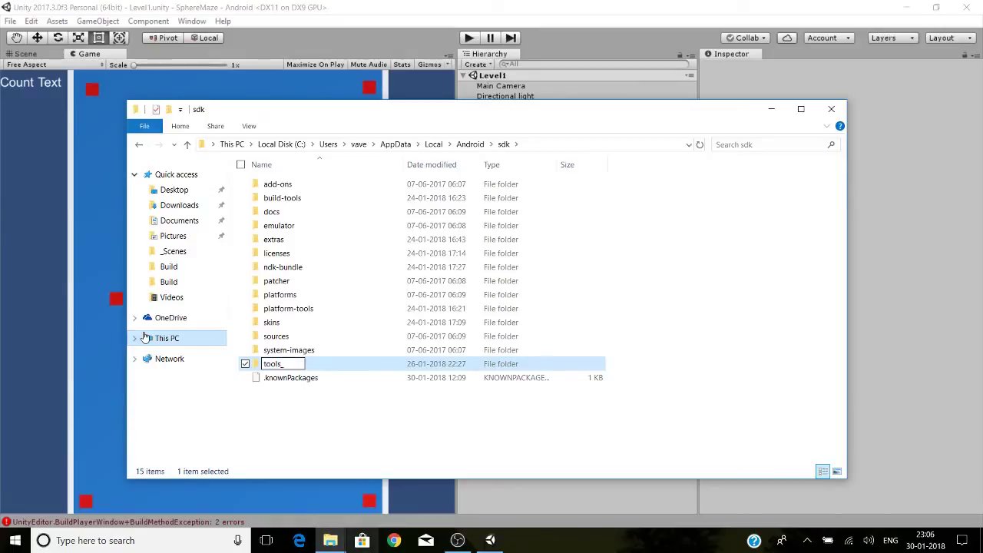
text(_old)
key(Return)
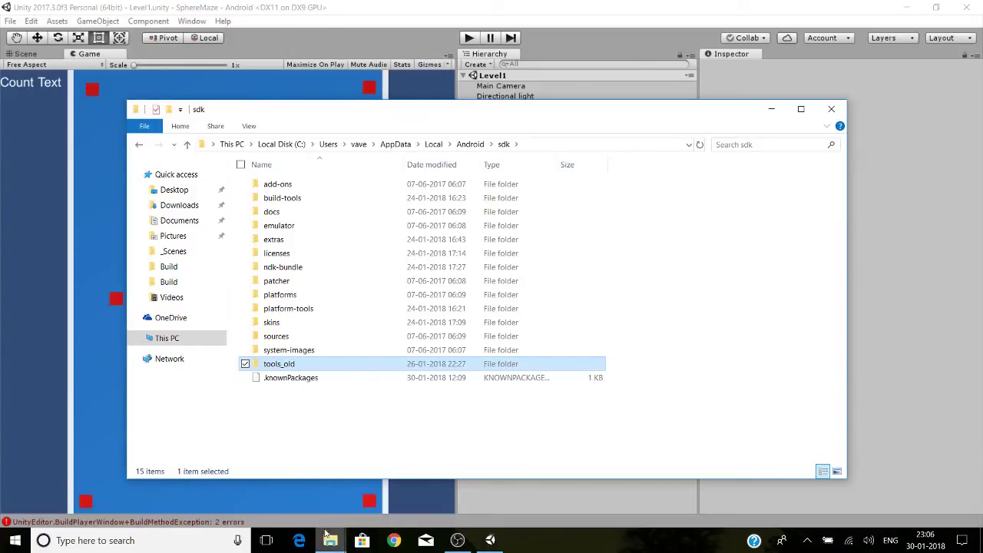
Step: Copy the extracted tools folder from Downloads into the Android sdk folder
mouse_move(340, 547)
click(287, 456)
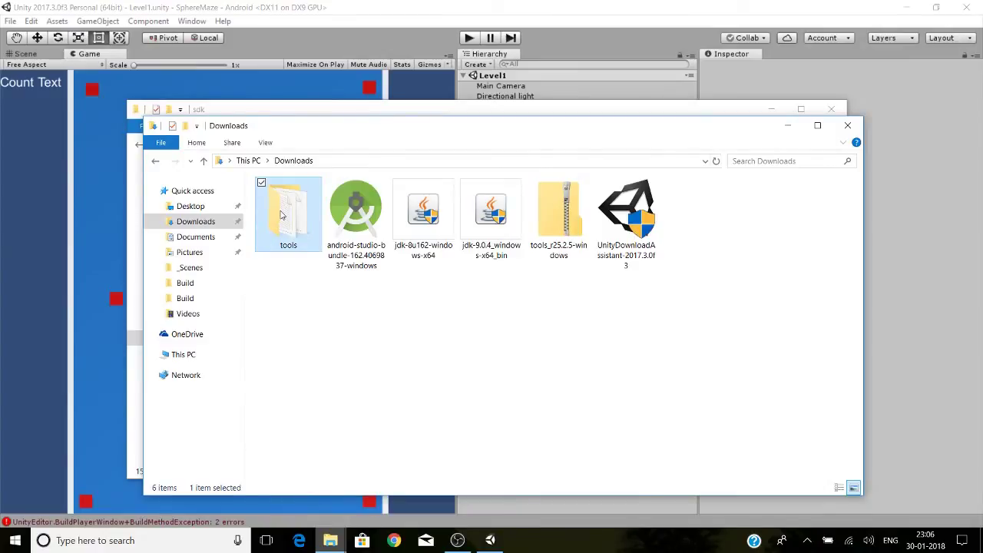
click(234, 107)
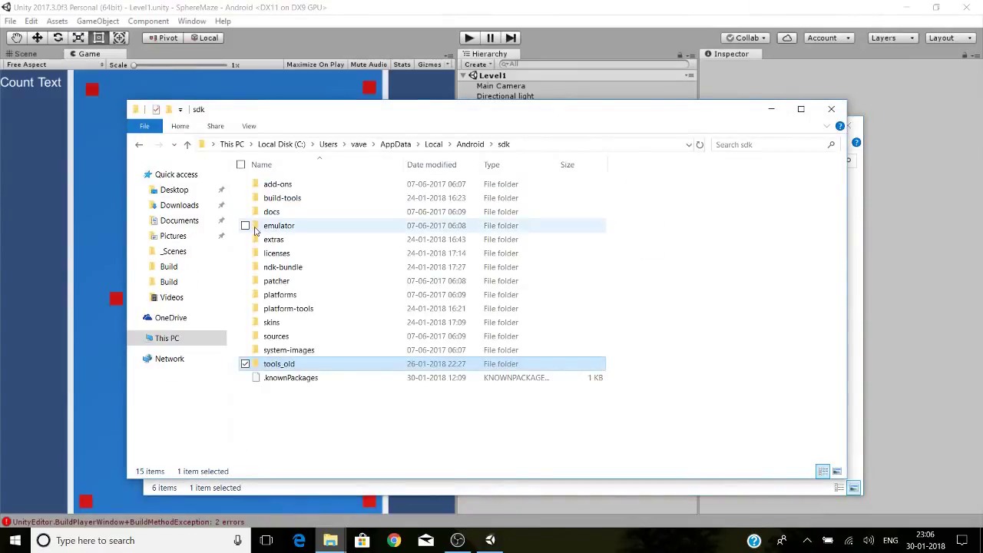
drag(256, 230, 258, 232)
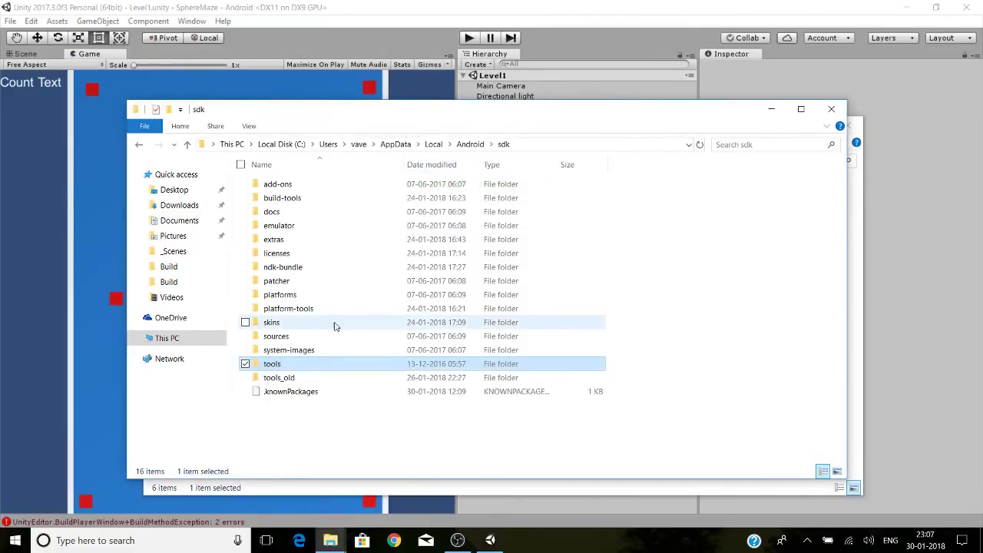
Step: Return to Unity, select the sdk folder as the Android SDK root, and close the preferences
click(275, 14)
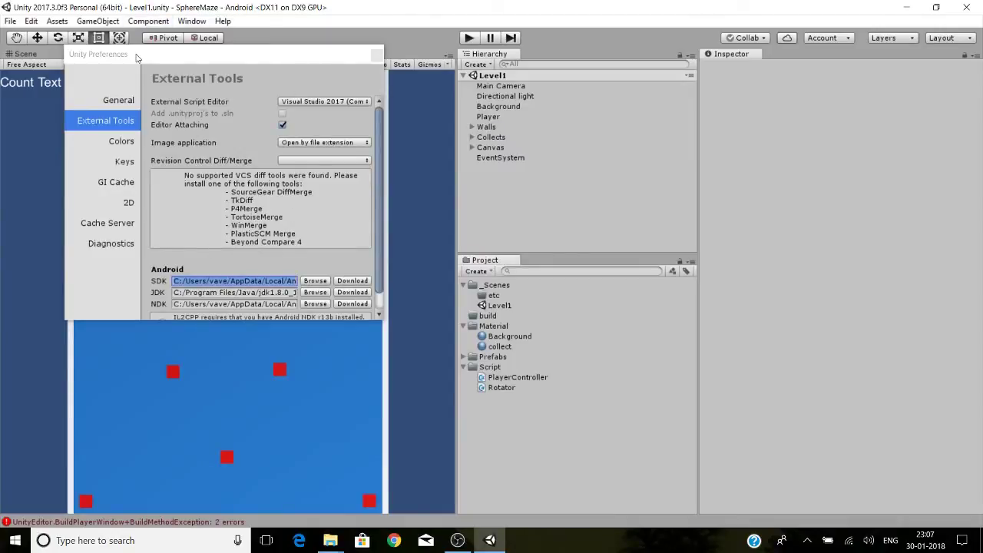
click(315, 281)
scroll(236, 192, down, 1)
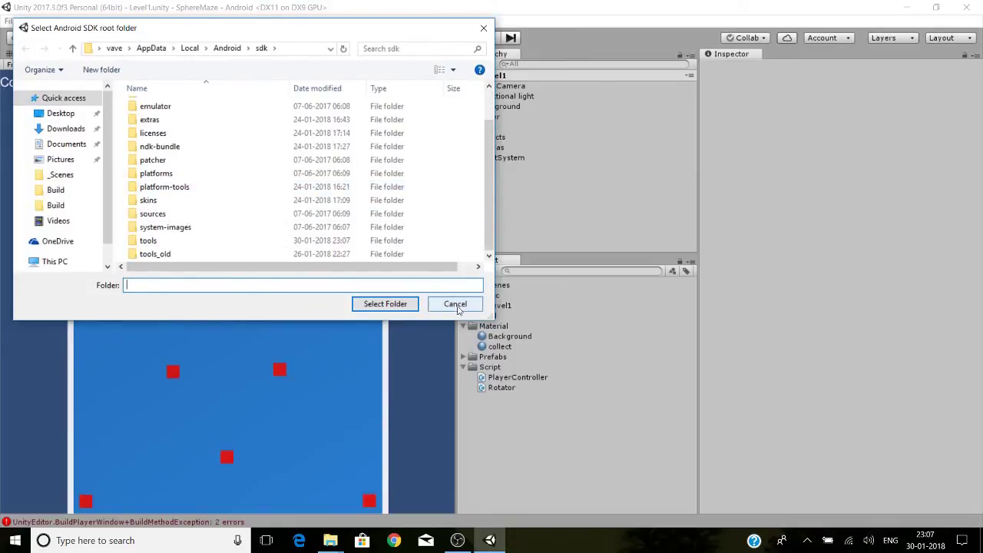
click(398, 305)
click(382, 46)
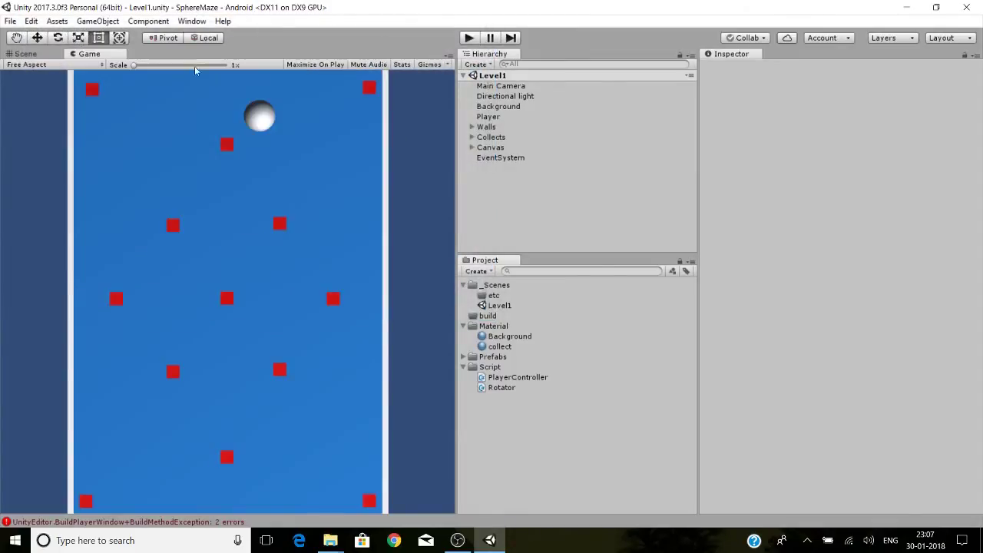
Step: Build the Android APK as SphereMaze in the Build folder, then close the output folder and build settings
click(11, 21)
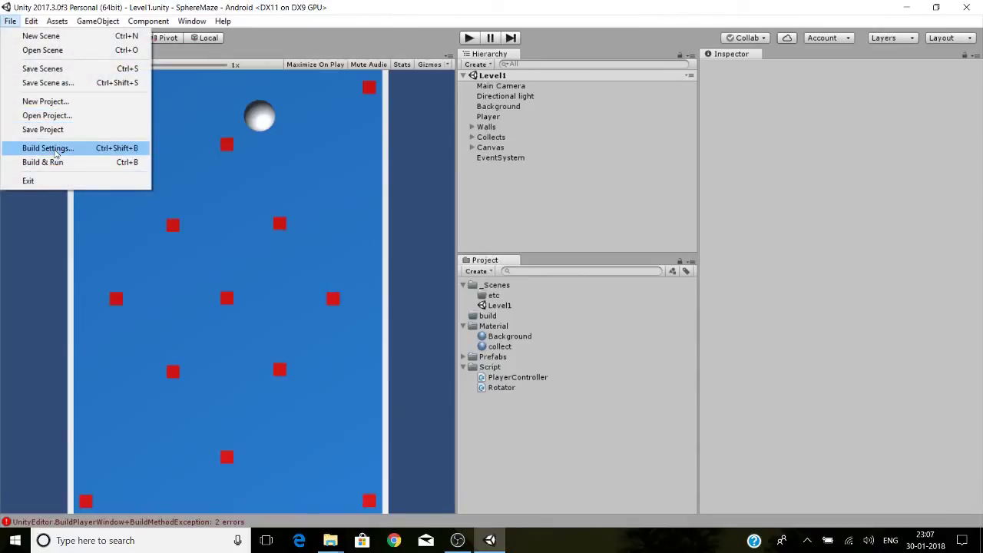
click(47, 149)
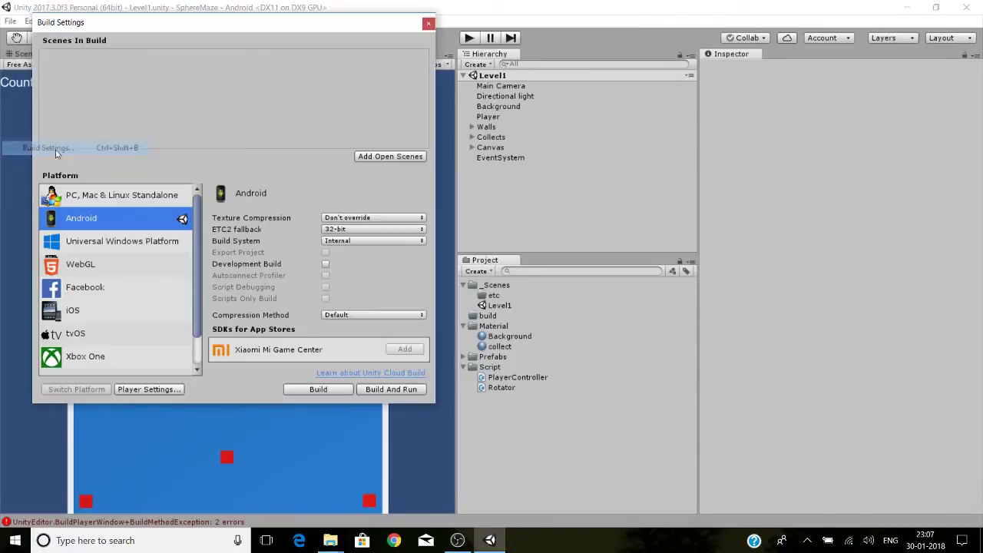
click(328, 390)
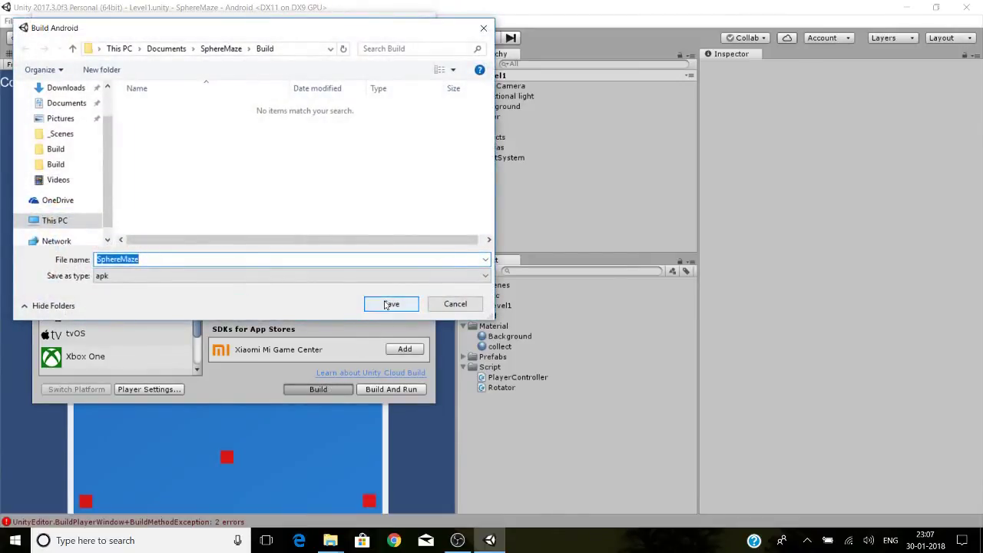
click(385, 302)
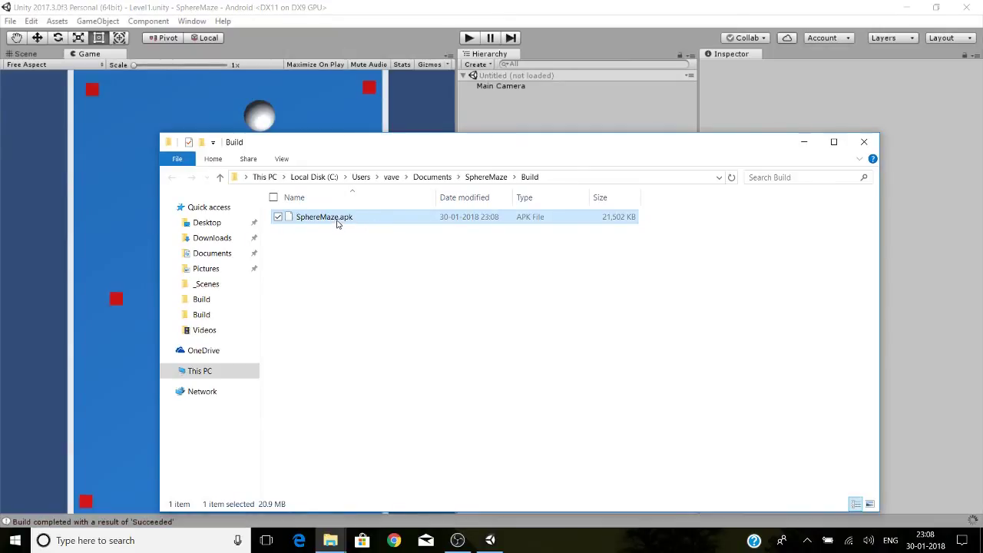
click(492, 309)
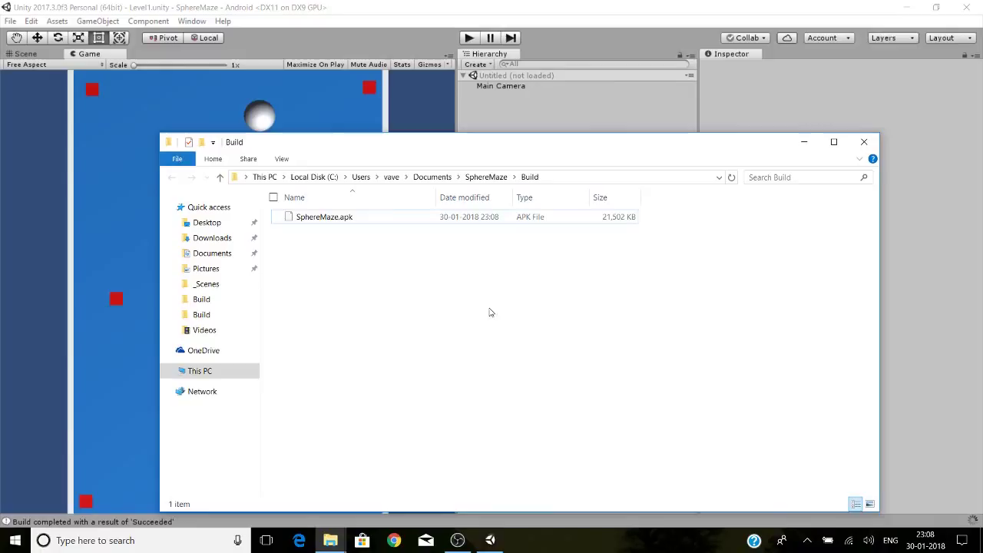
click(864, 142)
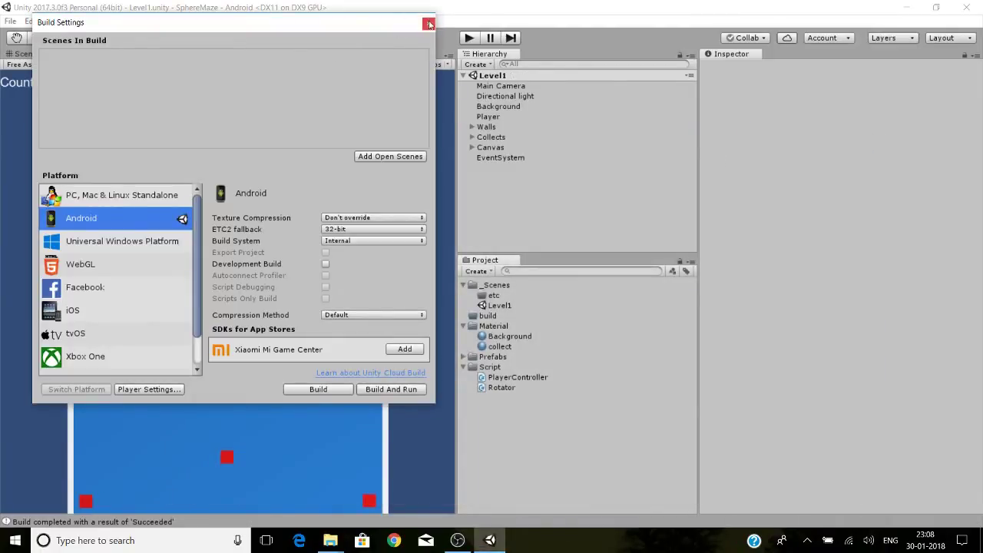
click(427, 23)
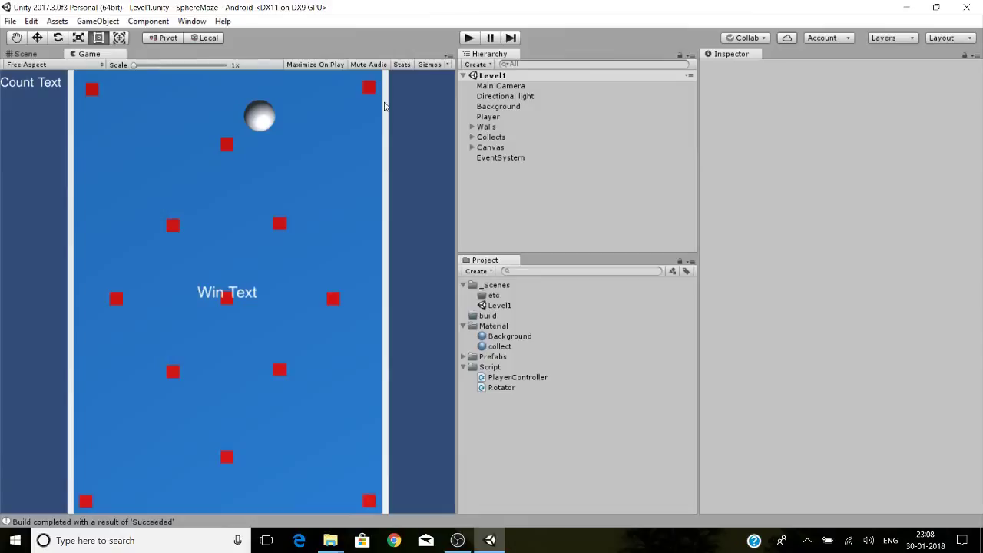